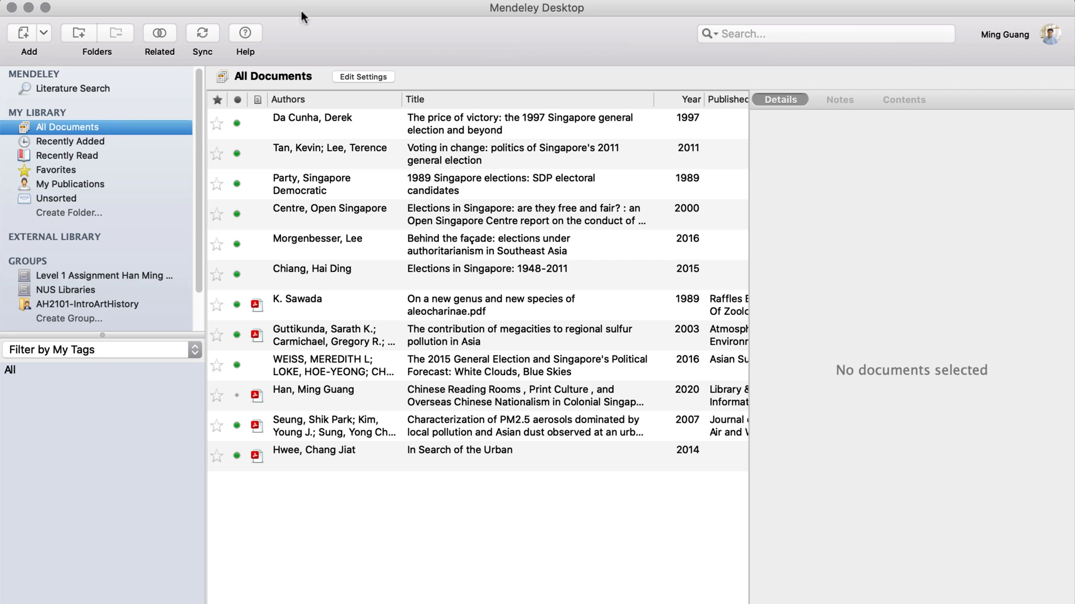
Step: Add a library folder named 'Chapter 1'
click(82, 213)
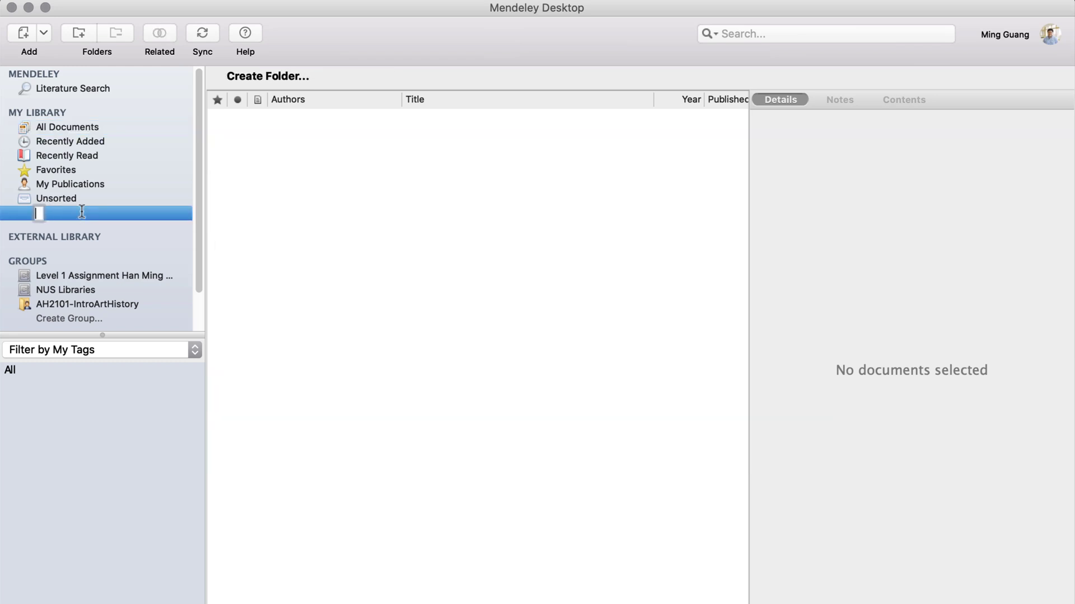
text(Chapter 1)
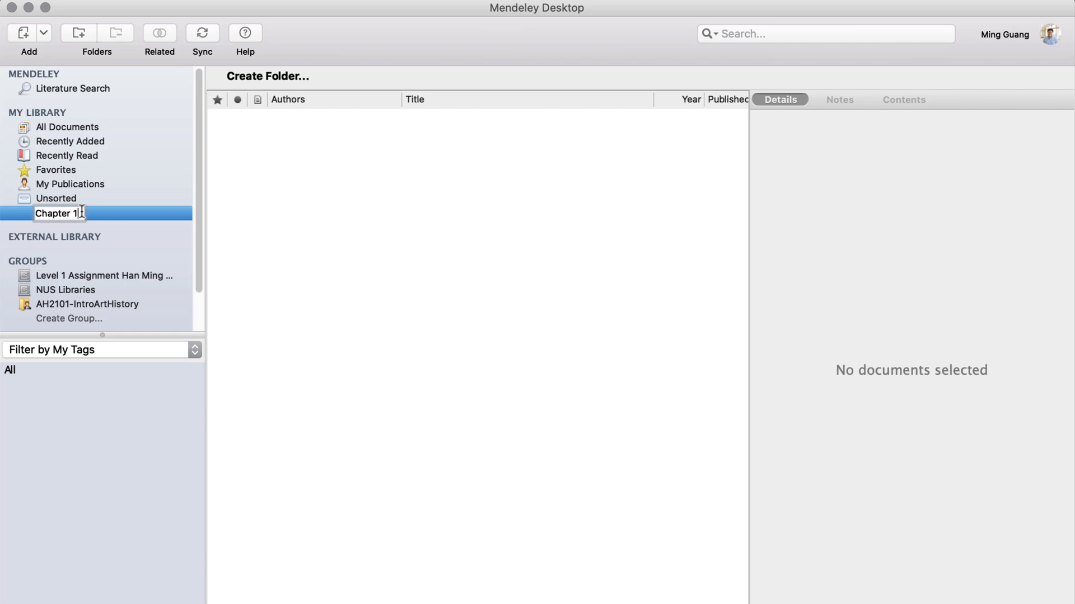
click(429, 258)
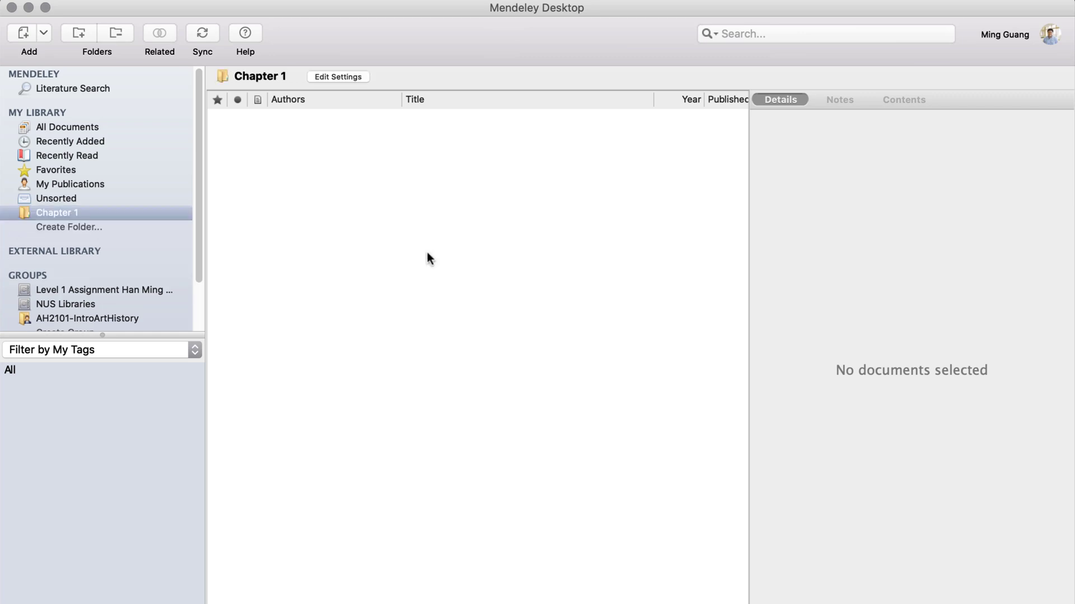
Step: File the Open Singapore Centre report and 1989 SDP candidates reference into Chapter 1
click(71, 129)
click(346, 216)
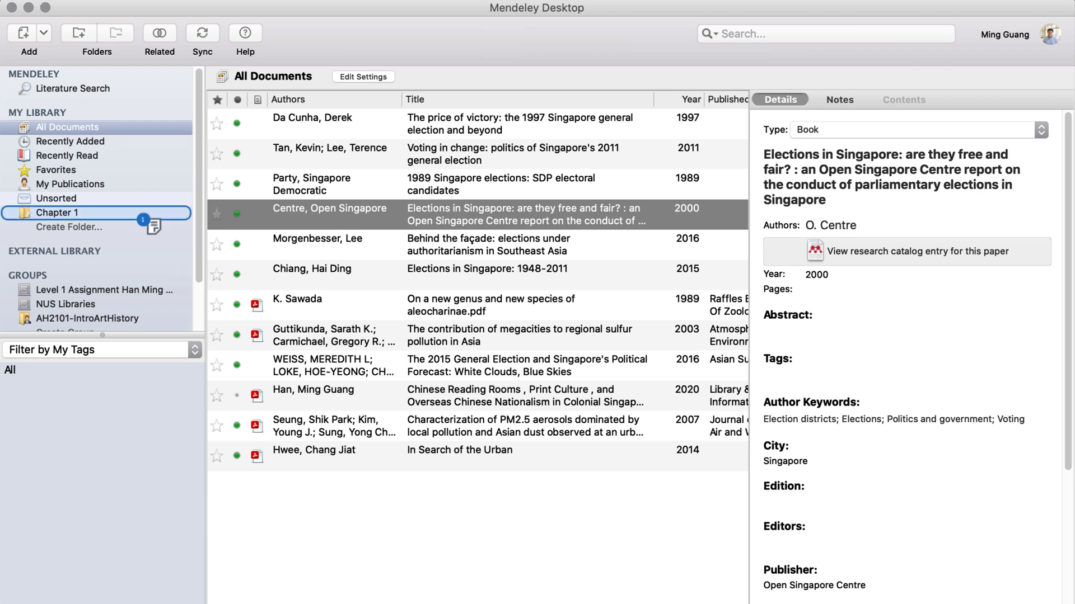
drag(347, 216, 123, 213)
click(313, 189)
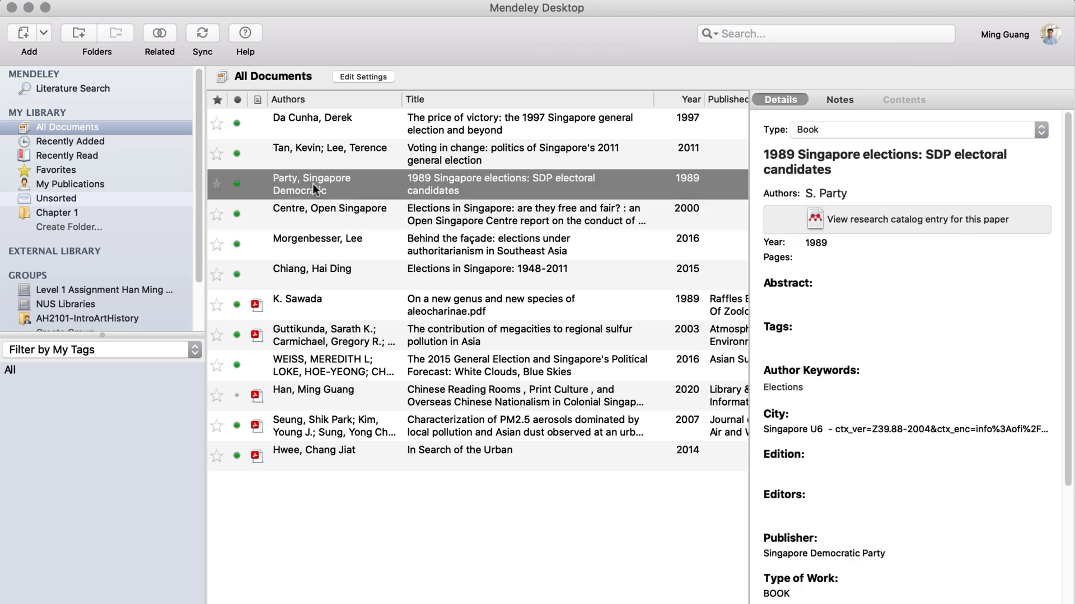
drag(313, 184, 126, 210)
click(127, 212)
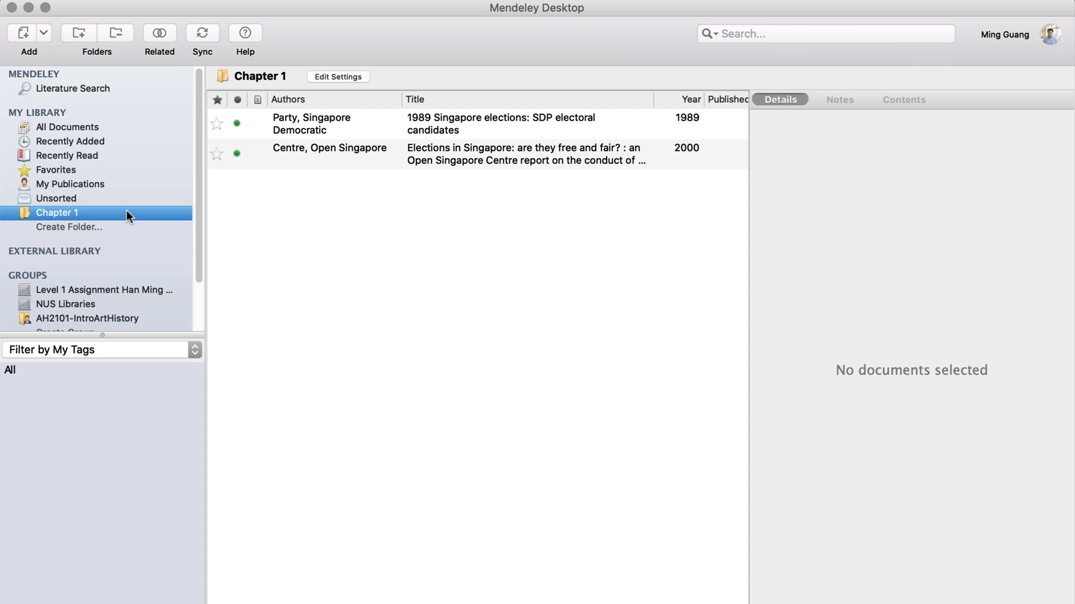
Step: Delete the Open Singapore Centre report from the Chapter 1 folder
click(324, 159)
key(Delete)
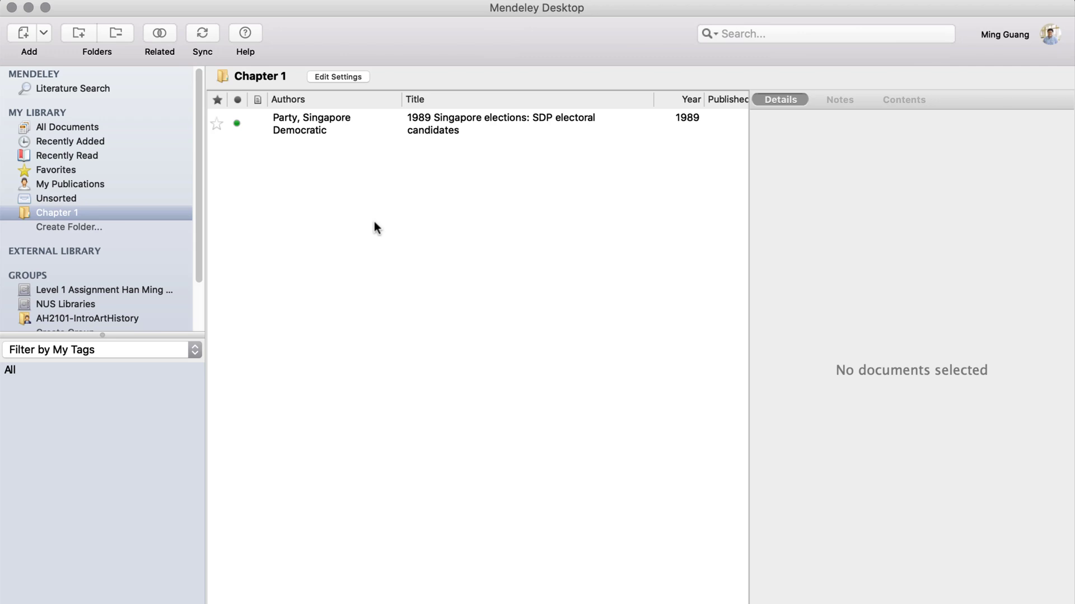
Step: Add a 'Key 1' subfolder under the Chapter 1 folder
click(134, 214)
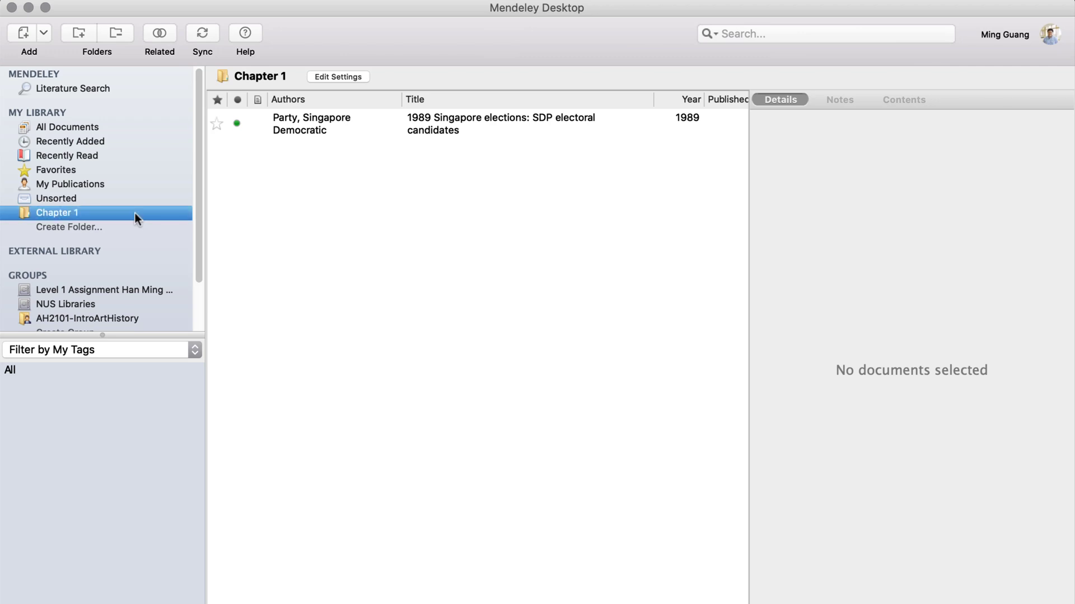
right_click(135, 213)
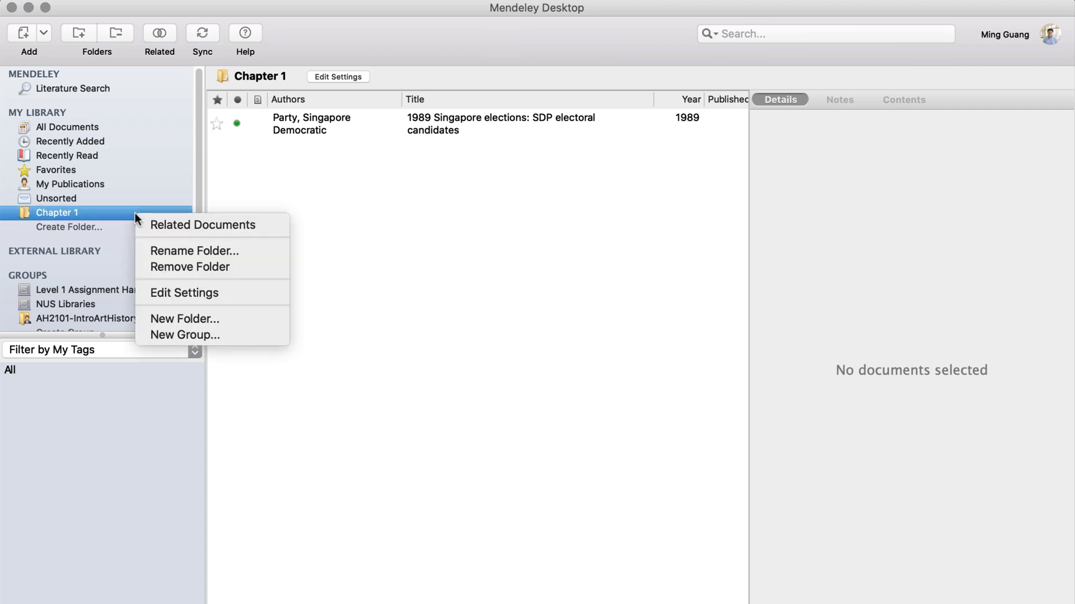
click(183, 318)
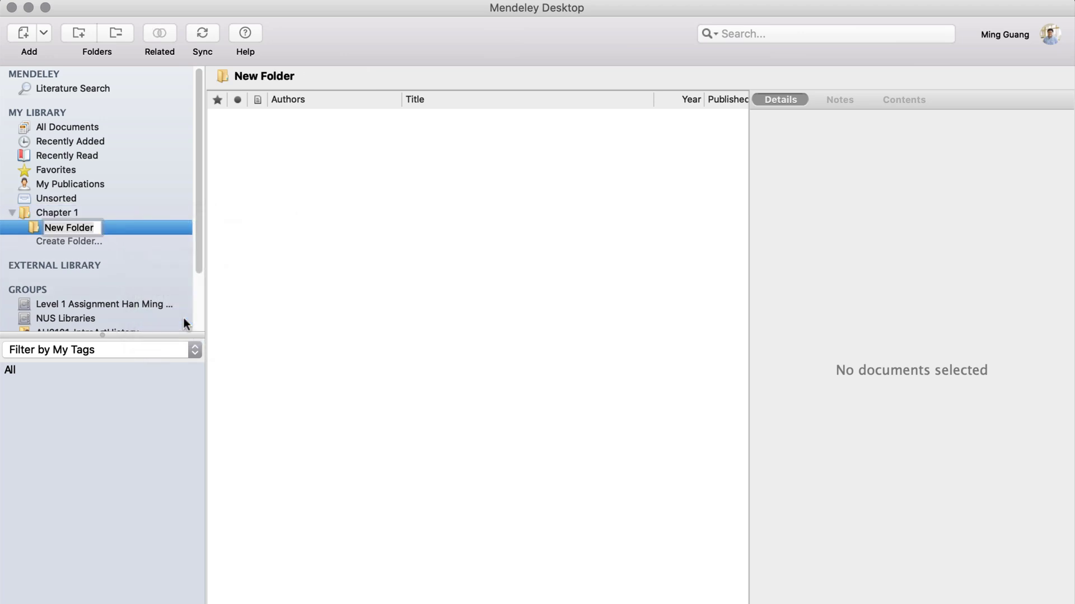
text(Key 1)
click(281, 290)
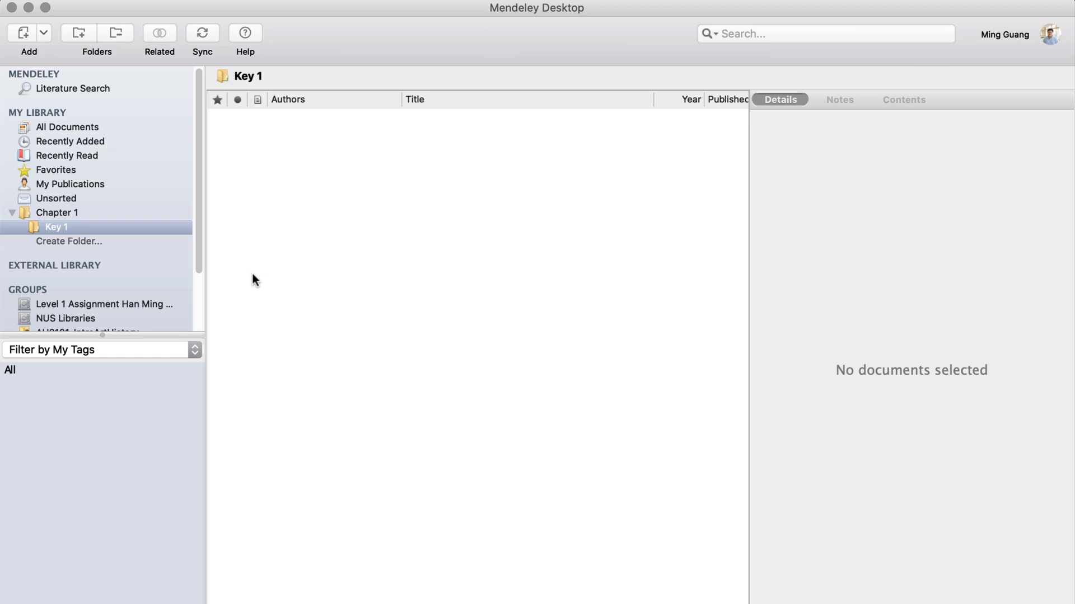
click(90, 212)
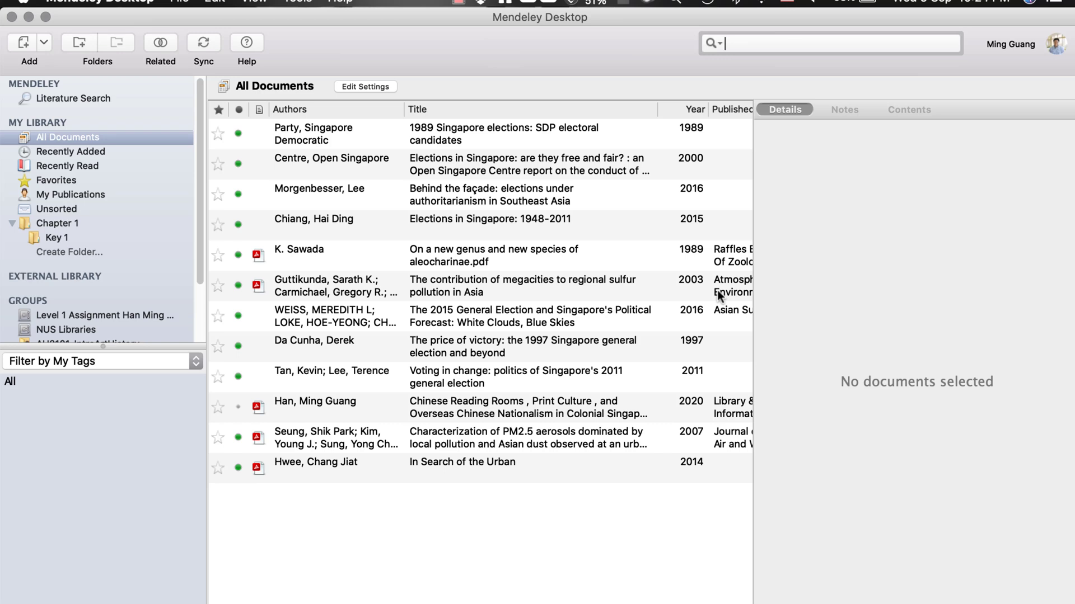
click(104, 137)
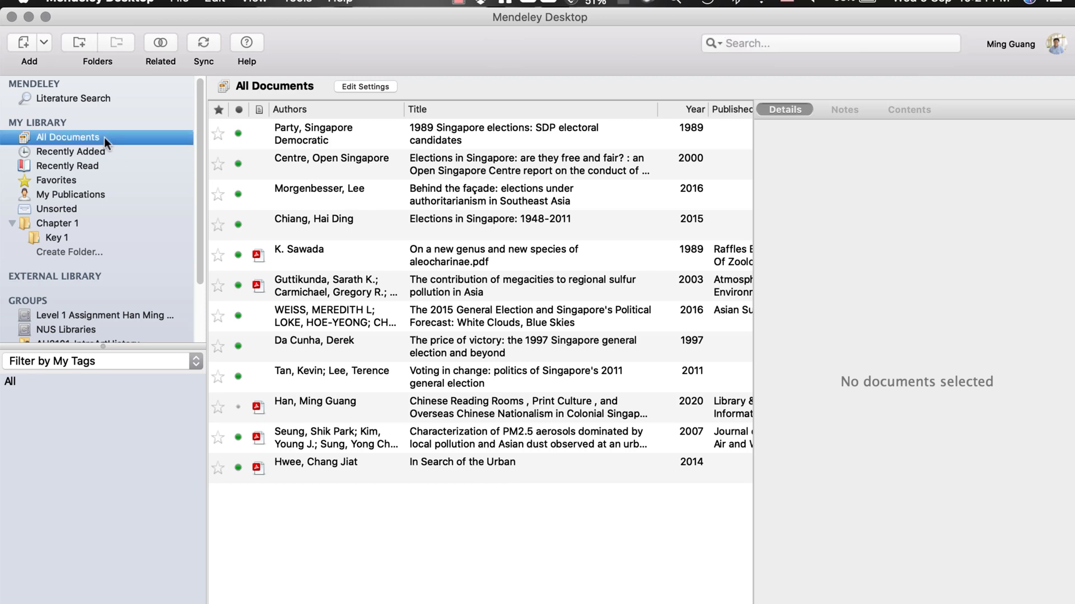
click(71, 237)
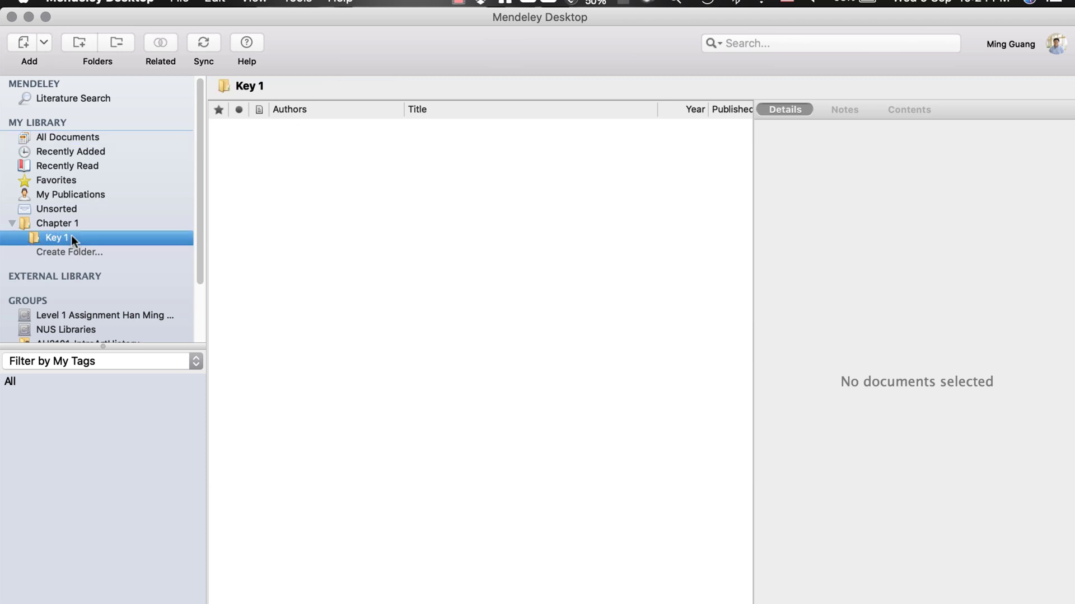
click(78, 137)
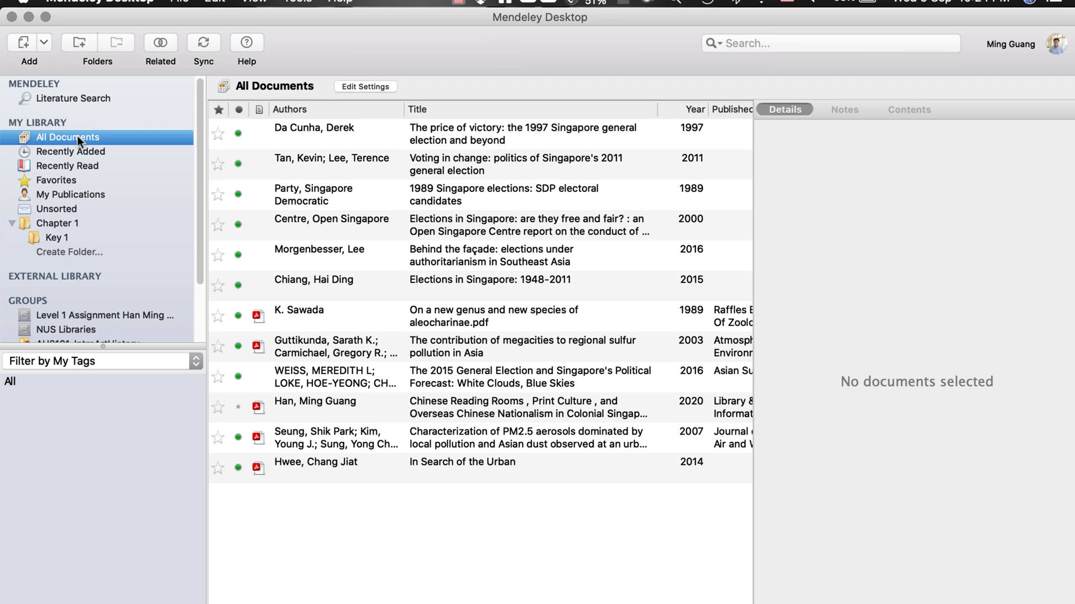
Step: Search the library for 'pollution' and review the two air-pollution papers
click(742, 46)
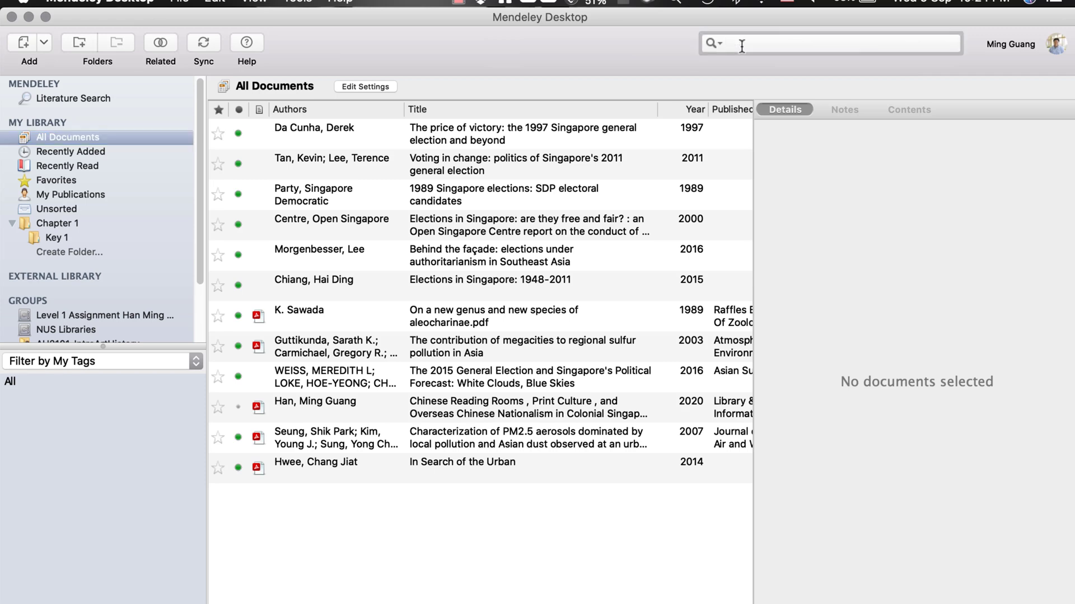
text(pollution)
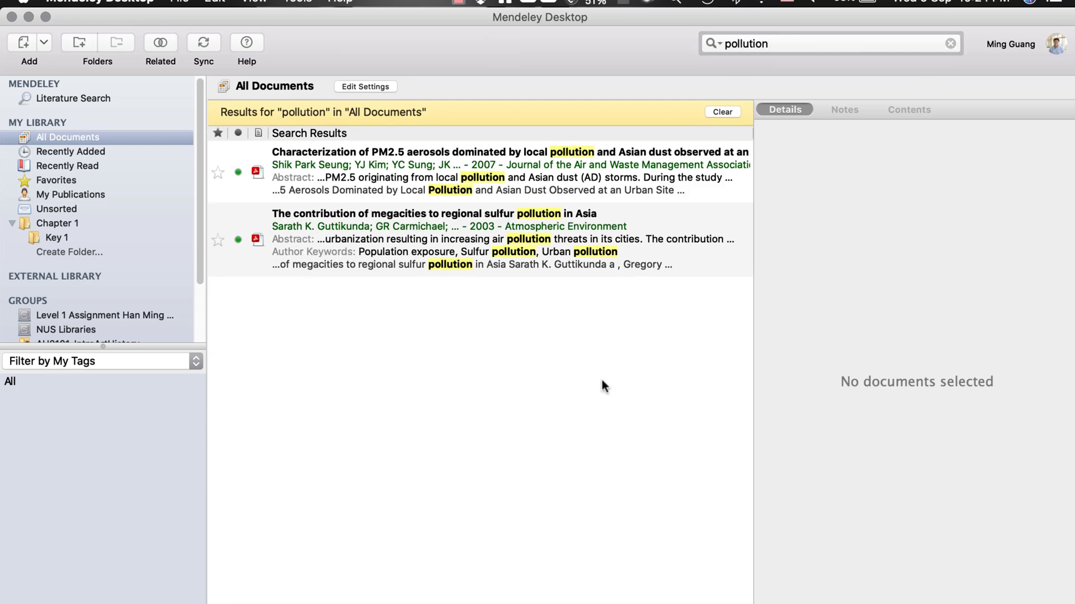
click(604, 386)
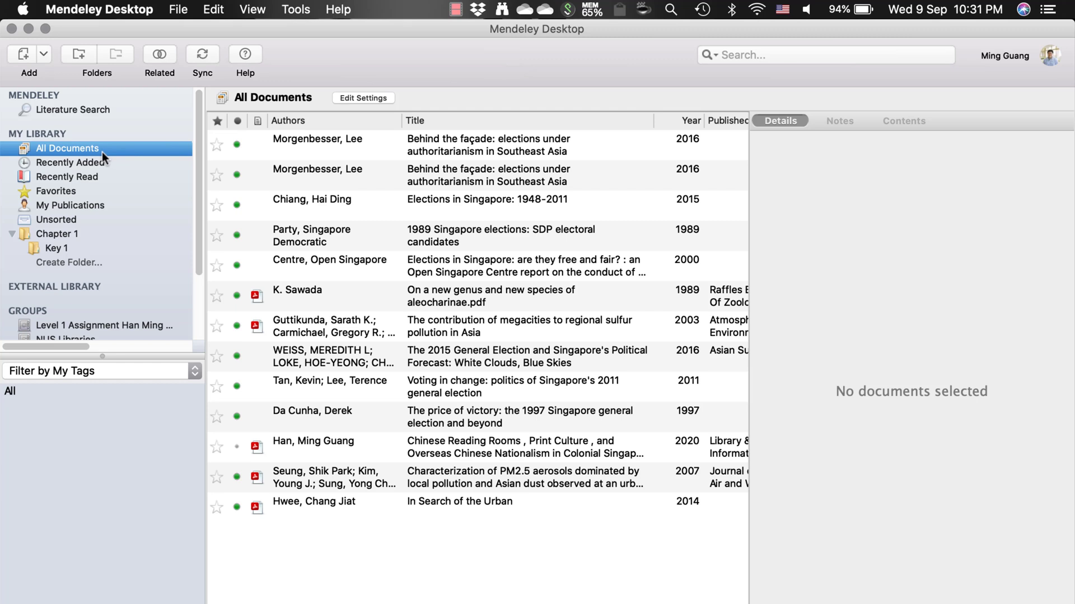
Step: Run Tools > Check for Duplicates to find the duplicate Morgenbesser references
click(303, 10)
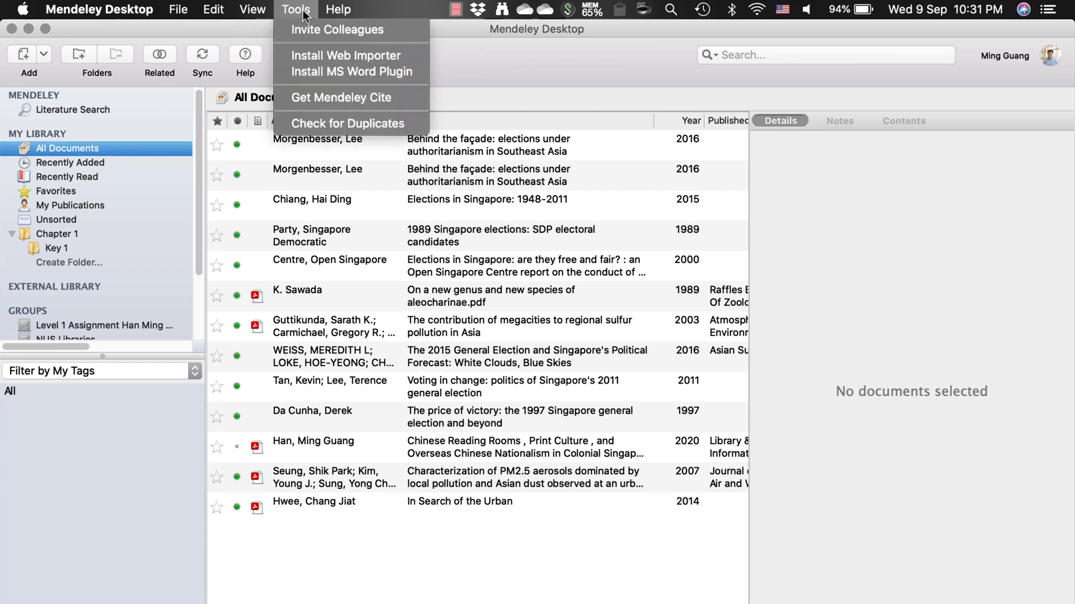
click(320, 121)
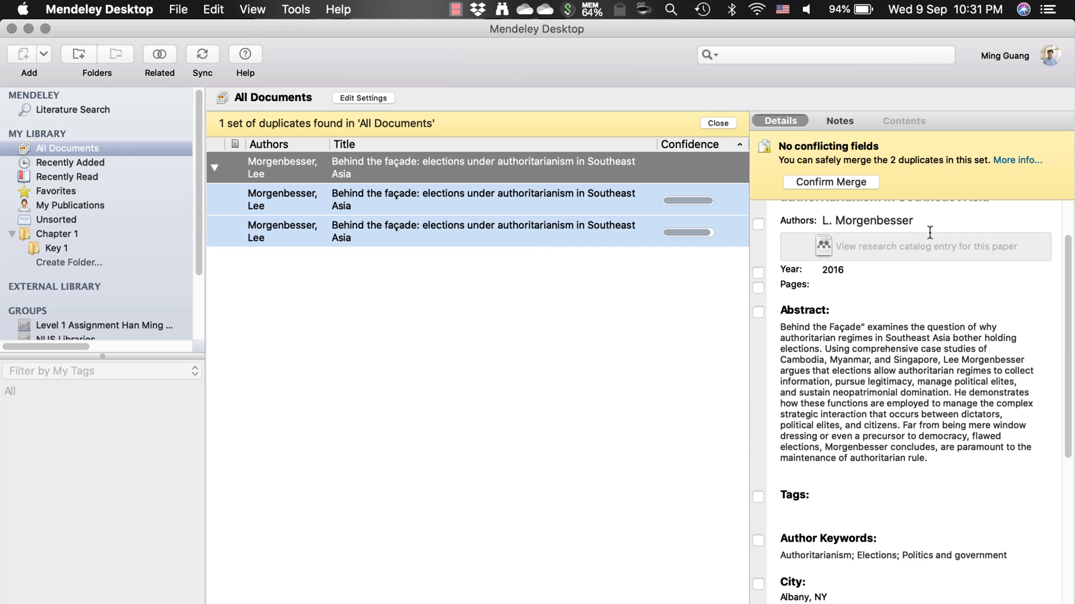
Step: Confirm the merge of the two 'Behind the façade' copies
click(861, 185)
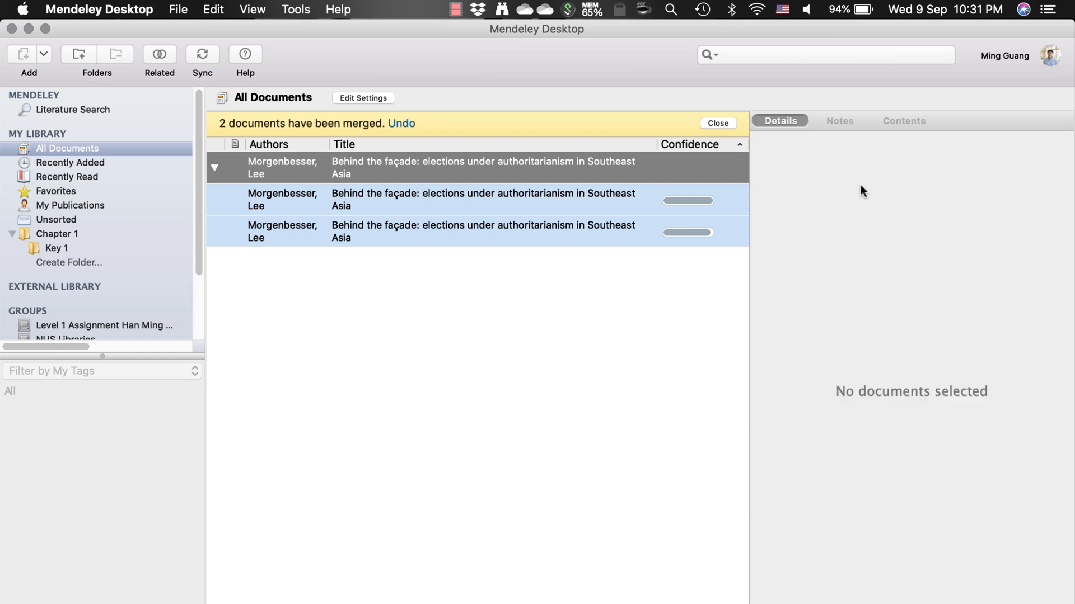